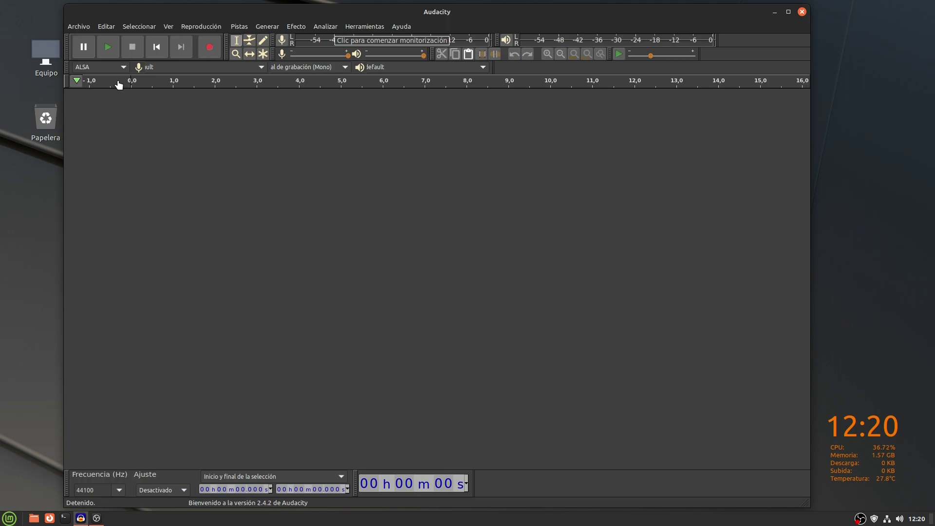
# Import the audio files Juan-Tales Versus.wav and No lo se 3.wav into the project together
pyautogui.click(79, 28)
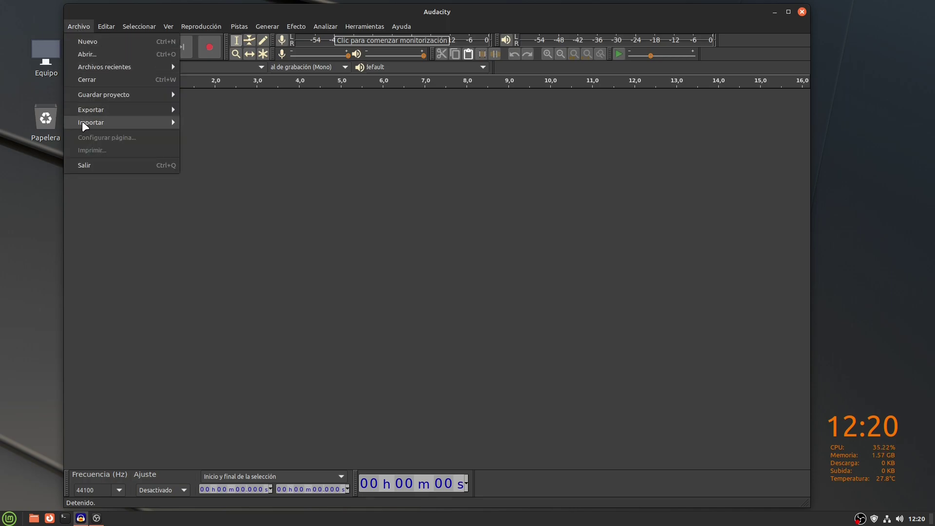
pyautogui.moveTo(84, 127)
pyautogui.click(200, 123)
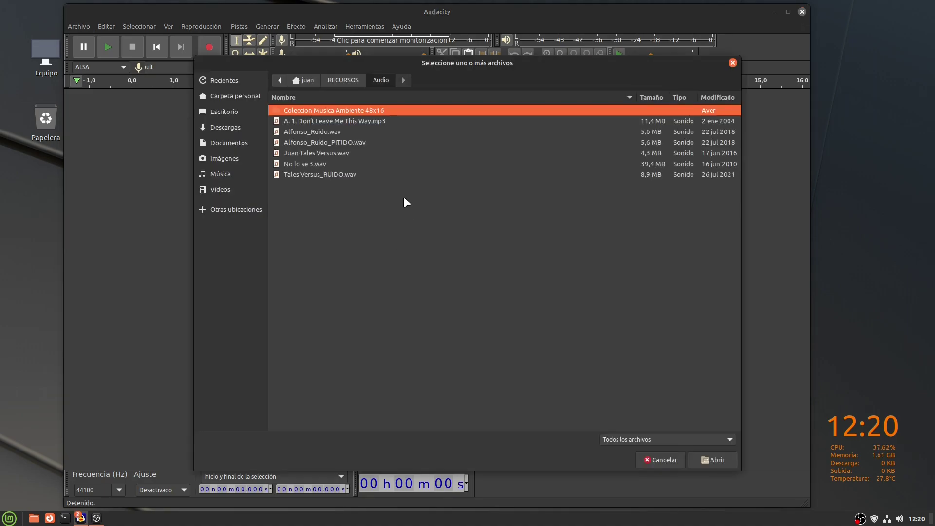
pyautogui.click(328, 153)
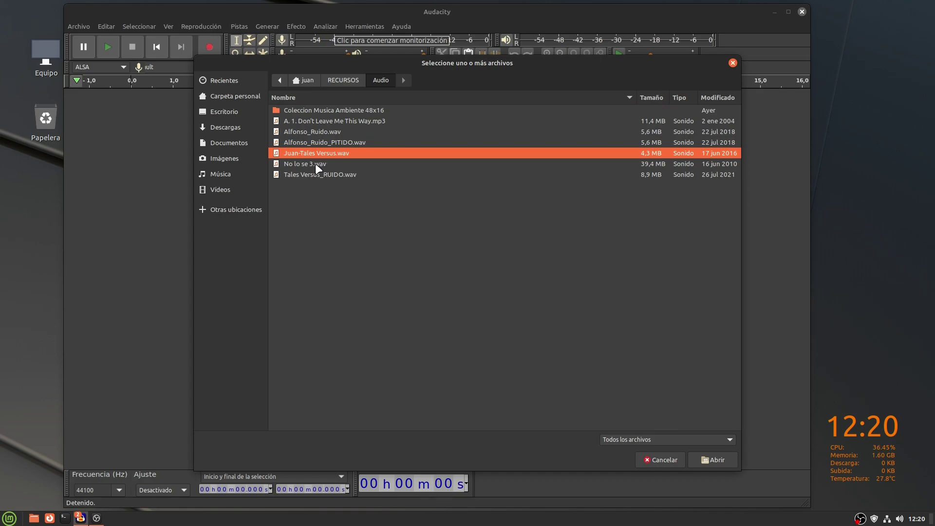
pyautogui.keyDown('ctrl'); pyautogui.click(314, 164); pyautogui.keyUp('ctrl')
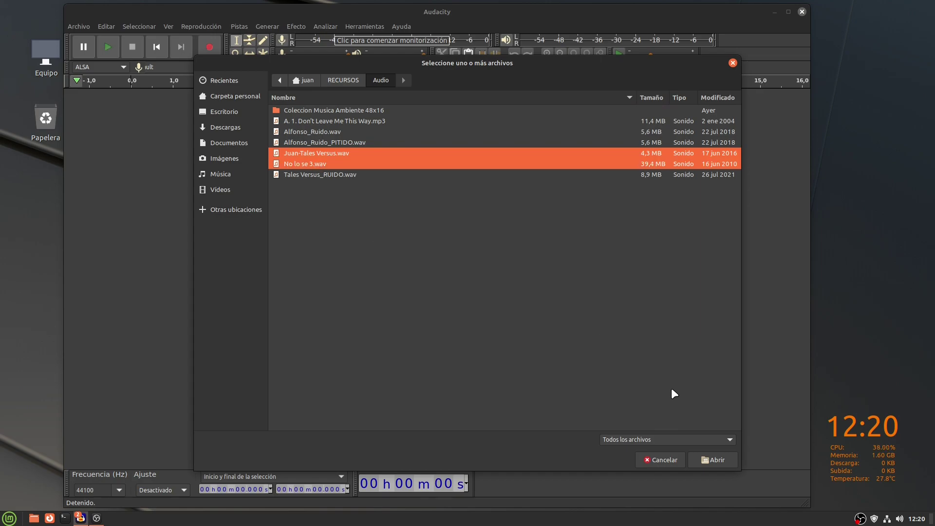
pyautogui.click(716, 460)
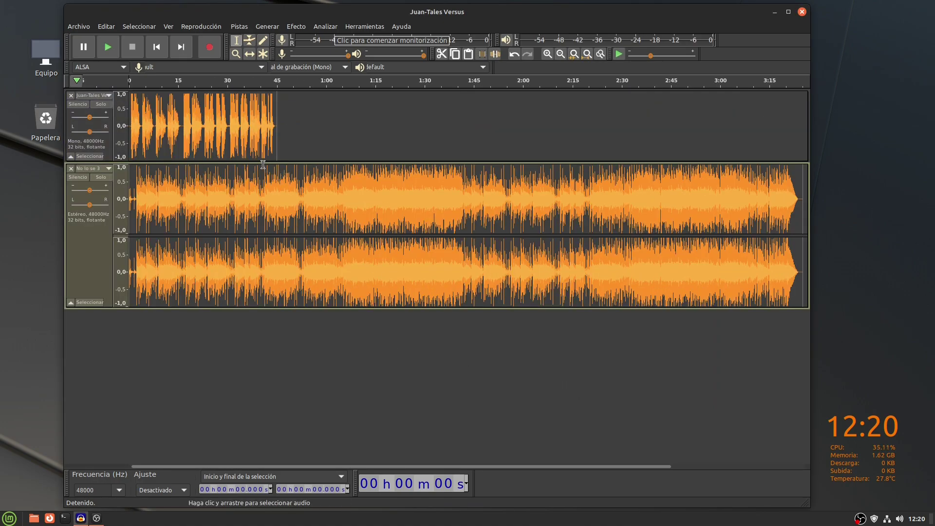
# Increase the height of the mono voice track and move it below the stereo music track
pyautogui.moveTo(263, 164); pyautogui.dragTo(261, 216)
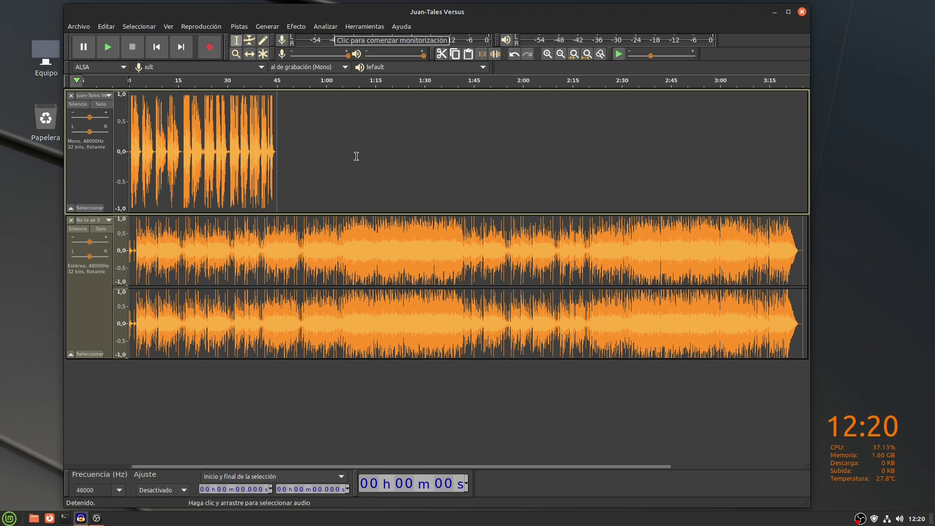
pyautogui.click(93, 174)
pyautogui.click(86, 323)
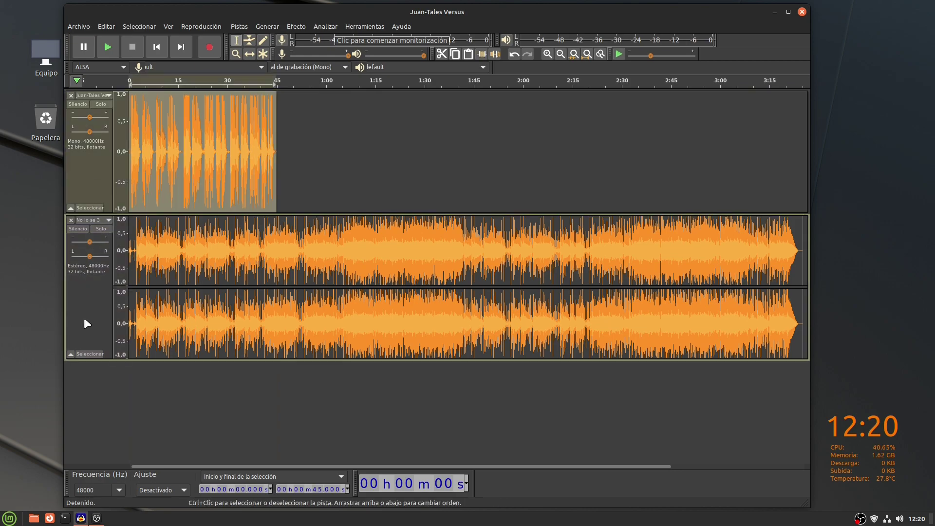
pyautogui.moveTo(92, 180); pyautogui.dragTo(92, 363)
pyautogui.click(385, 323)
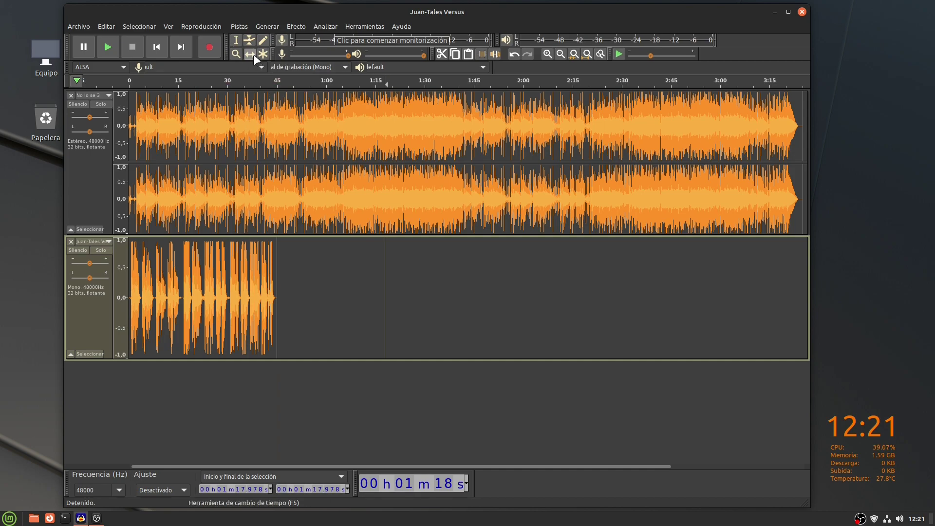
# Shift the mono voice clip along the timeline so that it starts at about 51 s
pyautogui.moveTo(204, 298); pyautogui.dragTo(367, 298)
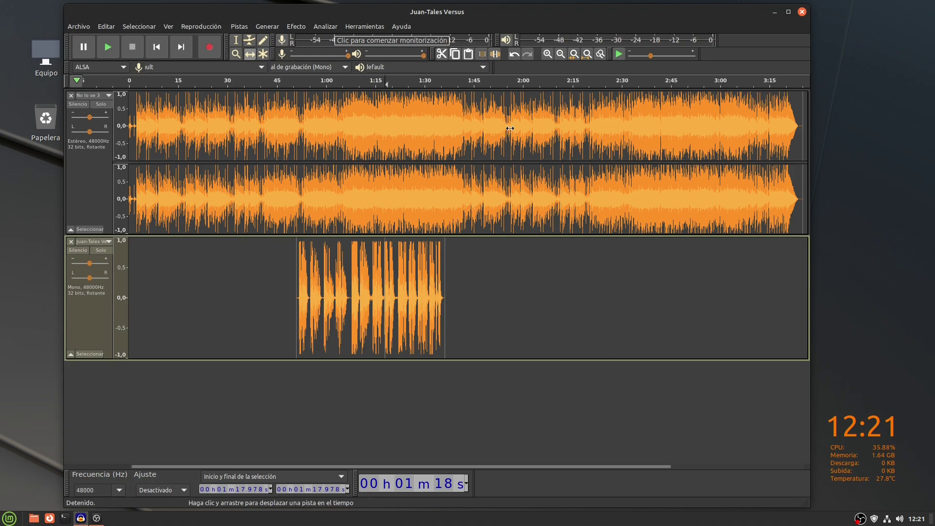
pyautogui.click(547, 54)
pyautogui.click(547, 54)
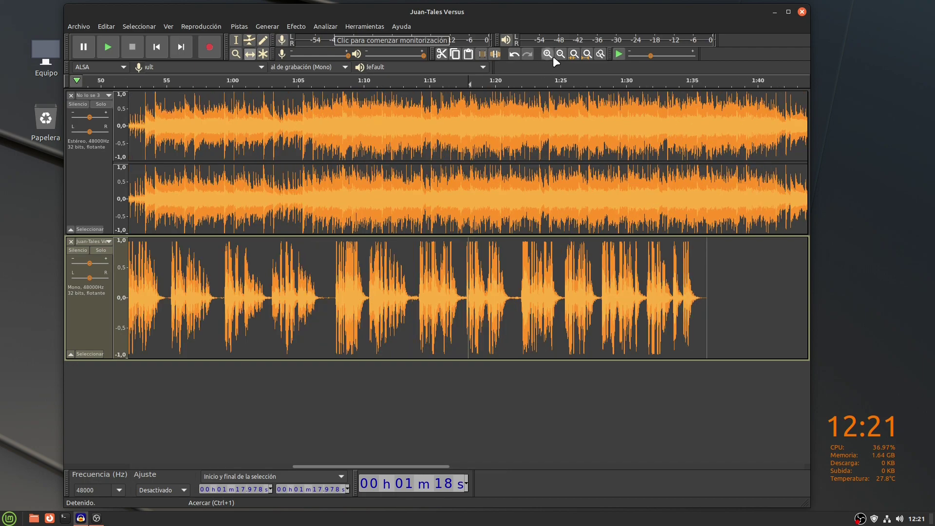
pyautogui.click(561, 54)
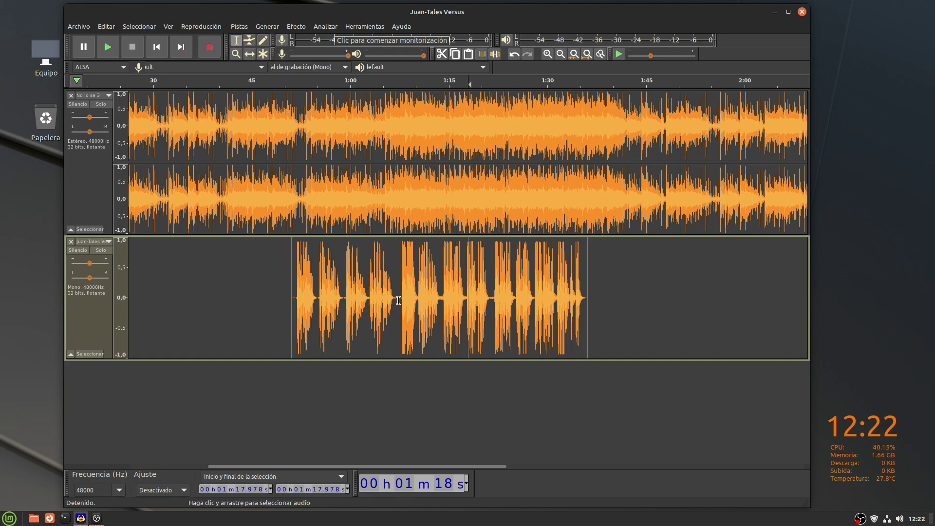
# Split the voice clip into three parts, with cuts at about 1:07.4 and 1:21.7
pyautogui.moveTo(399, 297); pyautogui.dragTo(292, 293)
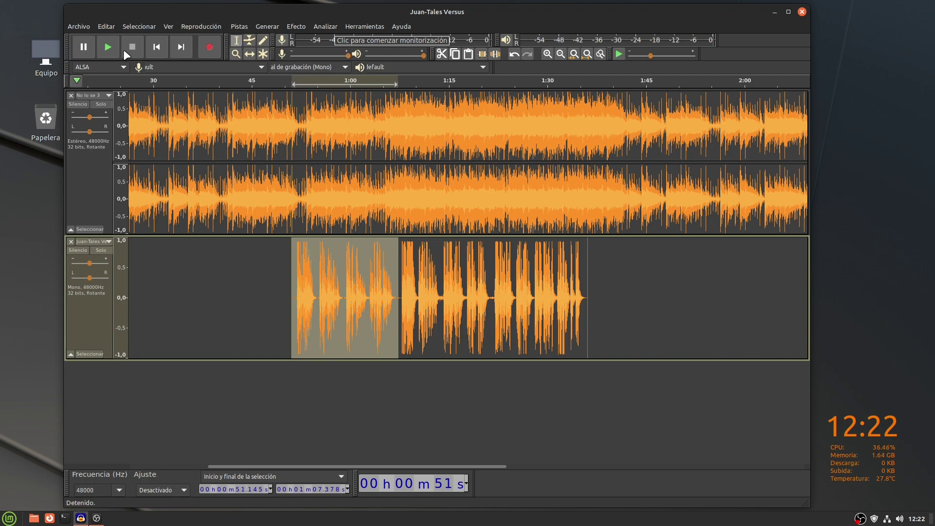
pyautogui.click(81, 27)
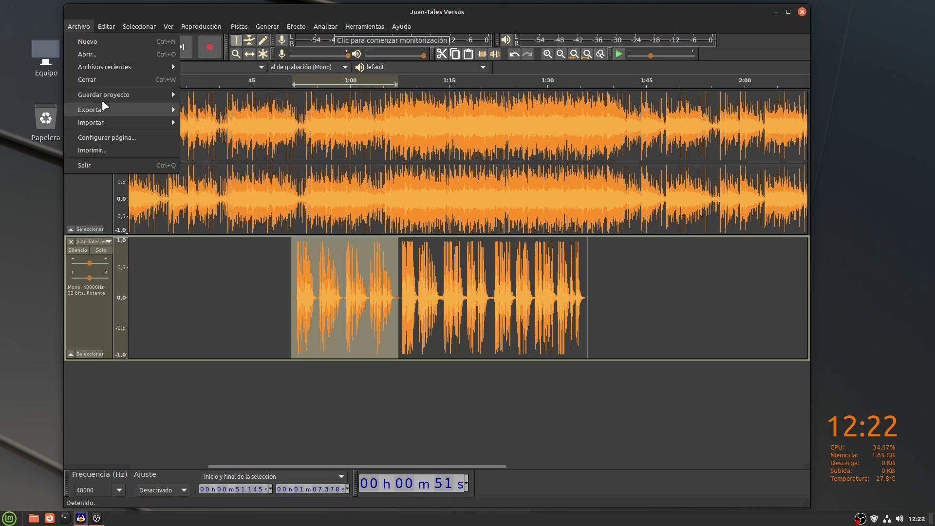
pyautogui.moveTo(111, 30)
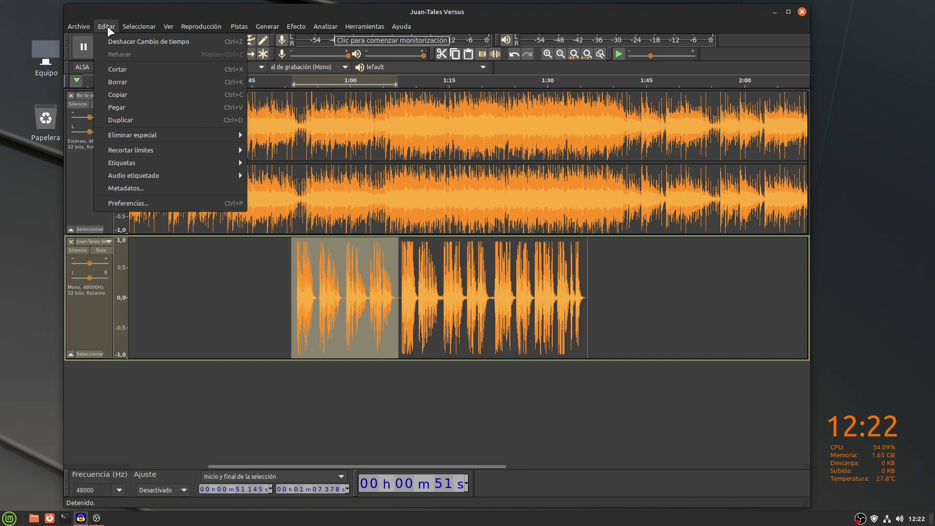
pyautogui.moveTo(148, 151)
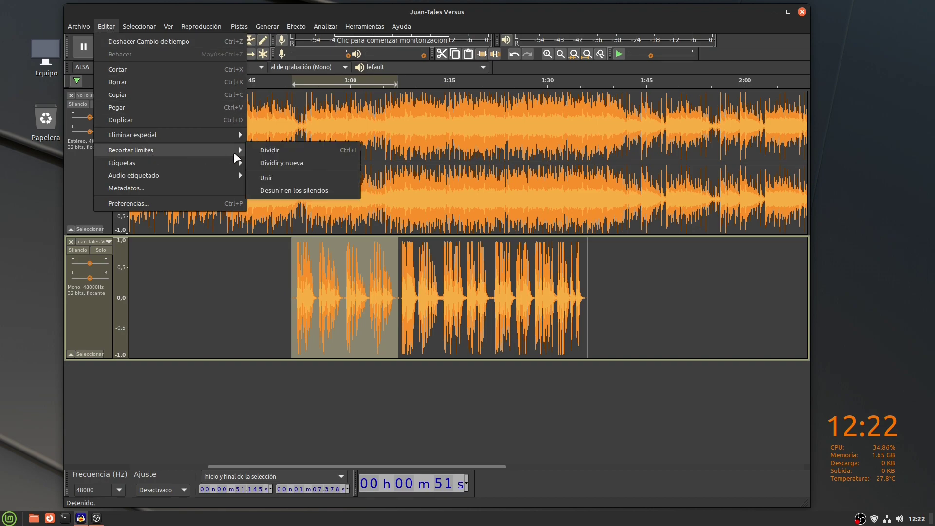
pyautogui.click(274, 150)
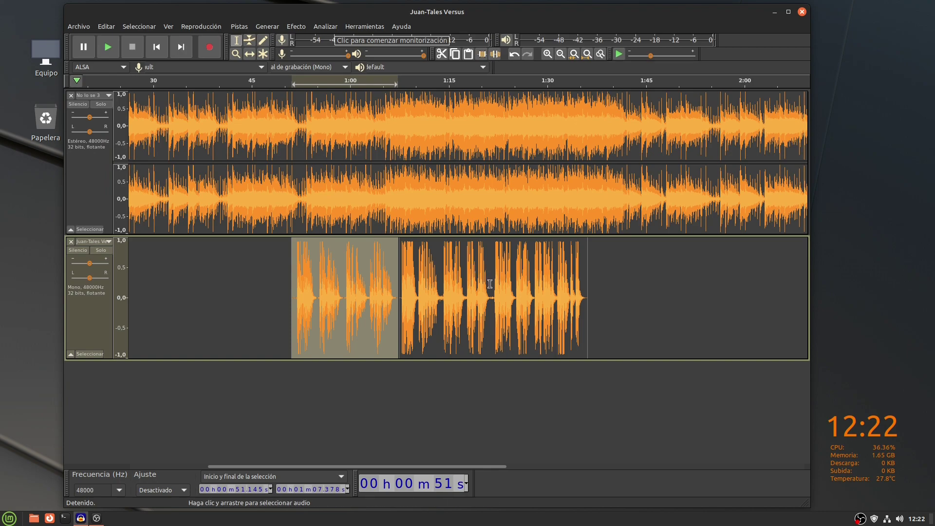
pyautogui.moveTo(492, 294); pyautogui.dragTo(397, 297)
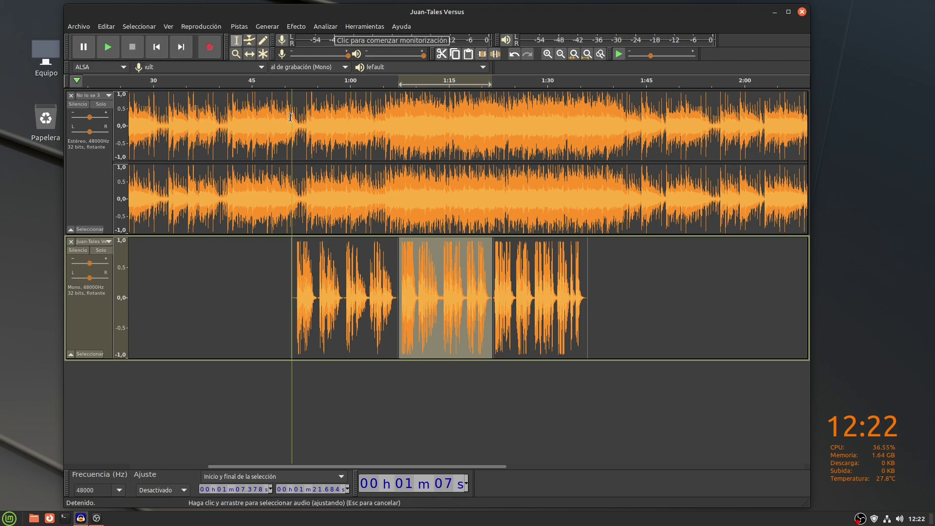
# Shift the three voice clips apart so they start at about 0:49, 1:08 and 1:24, leaving gaps between them
pyautogui.click(248, 55)
pyautogui.moveTo(534, 295); pyautogui.dragTo(544, 297)
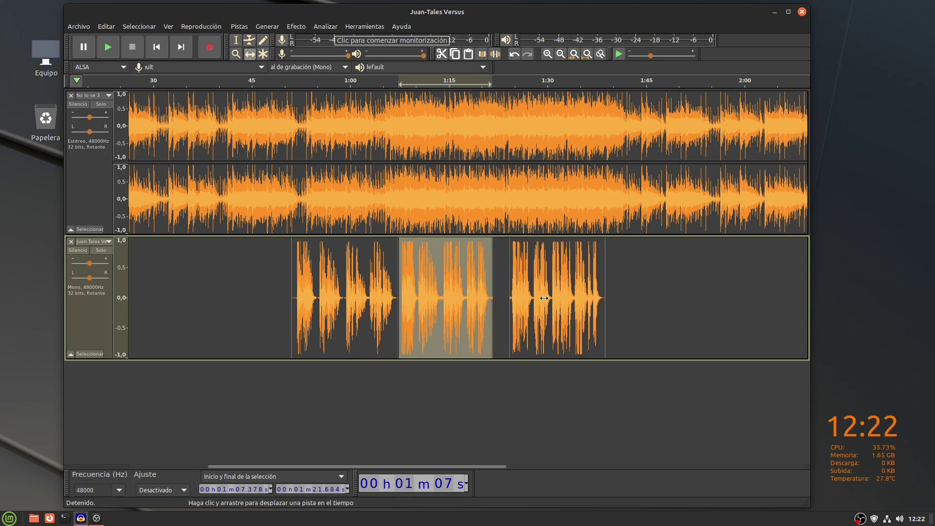
pyautogui.moveTo(444, 300); pyautogui.dragTo(453, 300)
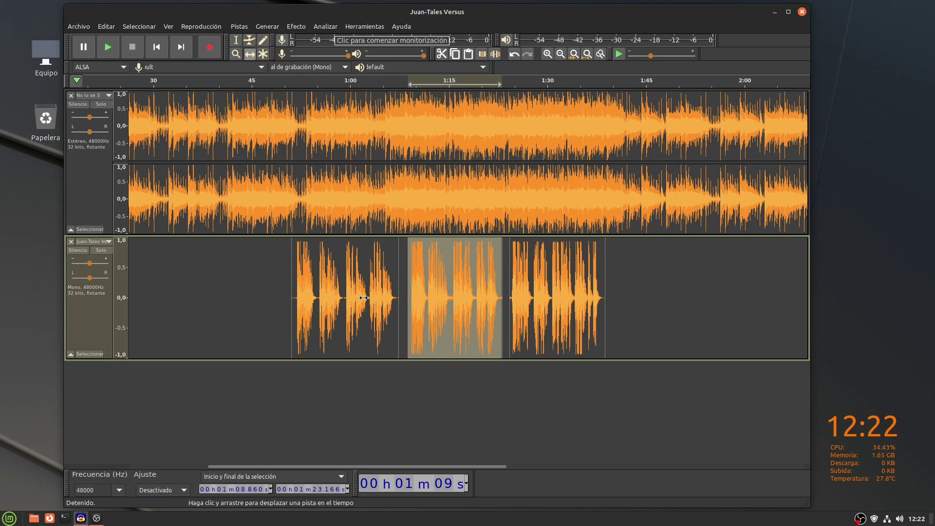
pyautogui.moveTo(363, 298); pyautogui.dragTo(349, 298)
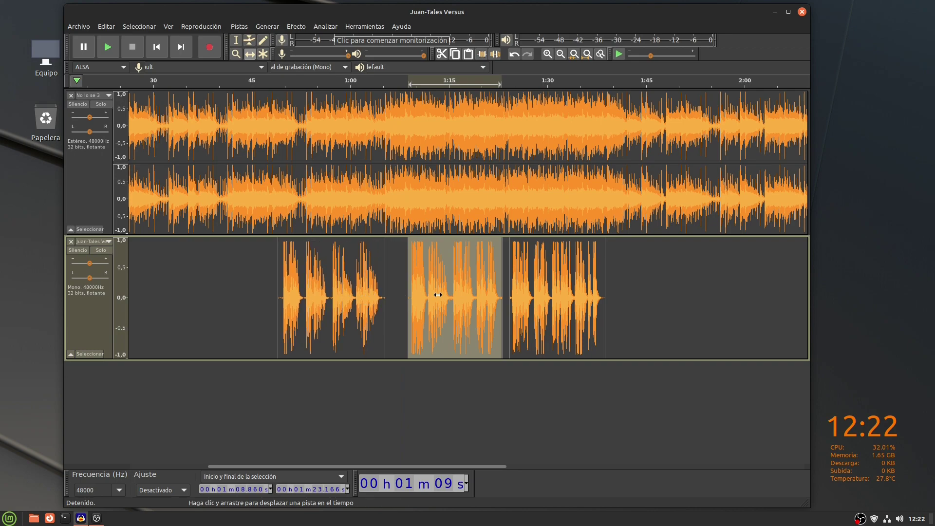
pyautogui.moveTo(438, 295); pyautogui.dragTo(431, 294)
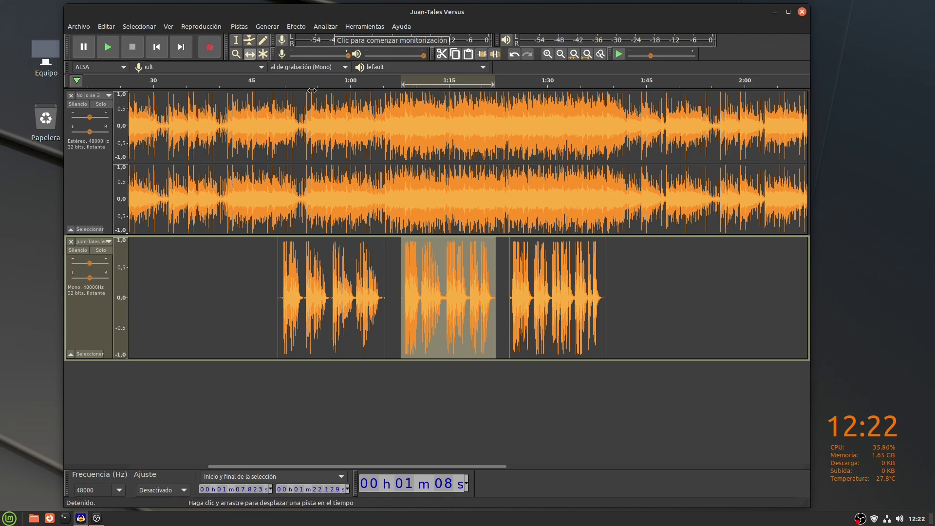
# Trim the music track to the range from about 44.9 s to 1:43.6, discarding the audio outside it
pyautogui.click(237, 42)
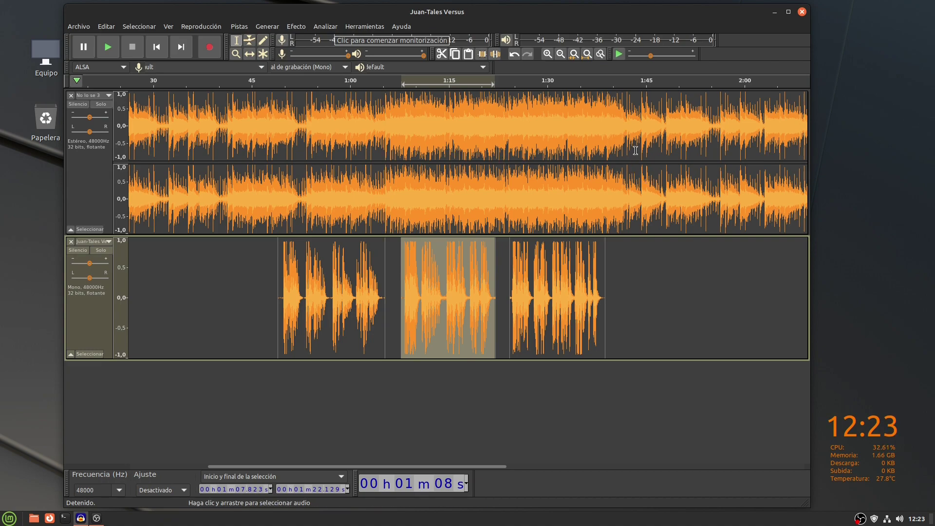
pyautogui.moveTo(635, 150); pyautogui.dragTo(251, 189)
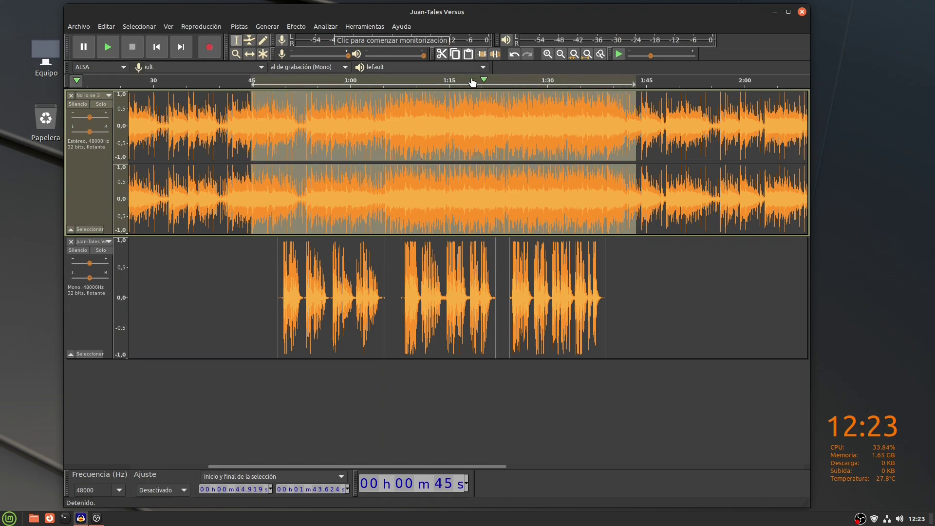
pyautogui.click(482, 54)
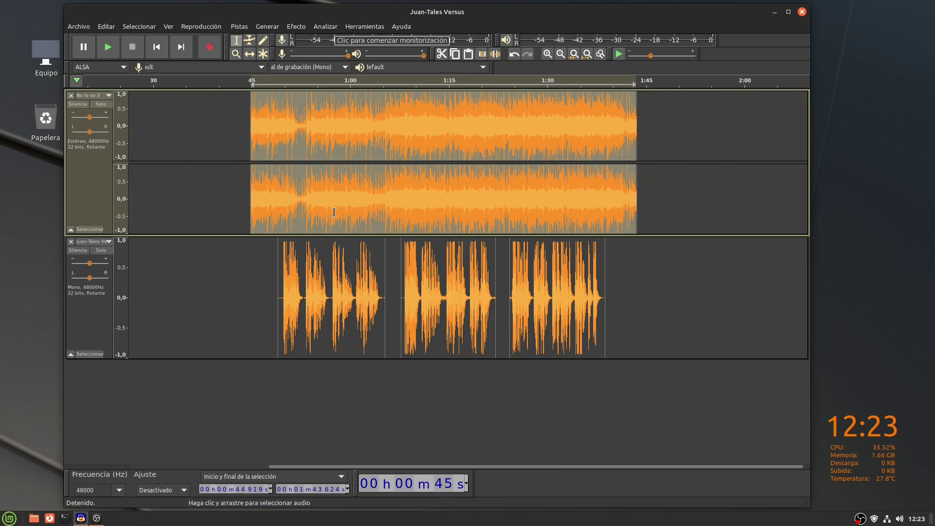
pyautogui.click(313, 195)
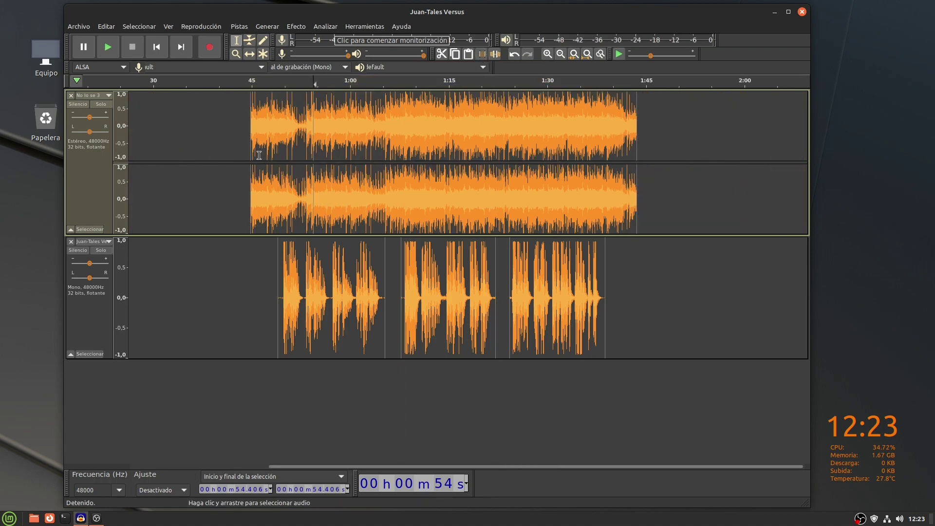
# Apply a fade-in to the start of the music, over a selection from about 44.3 s to 46.4 s
pyautogui.moveTo(261, 146); pyautogui.dragTo(247, 146)
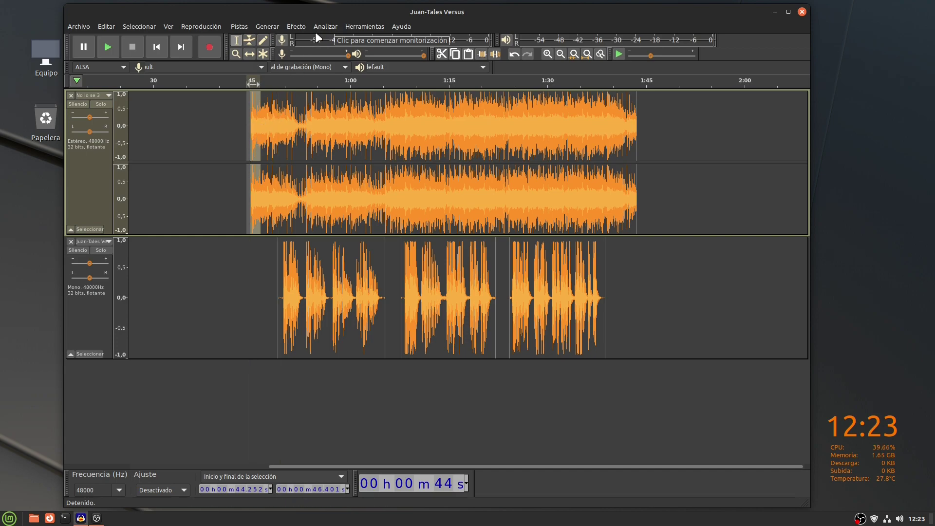
pyautogui.click(300, 24)
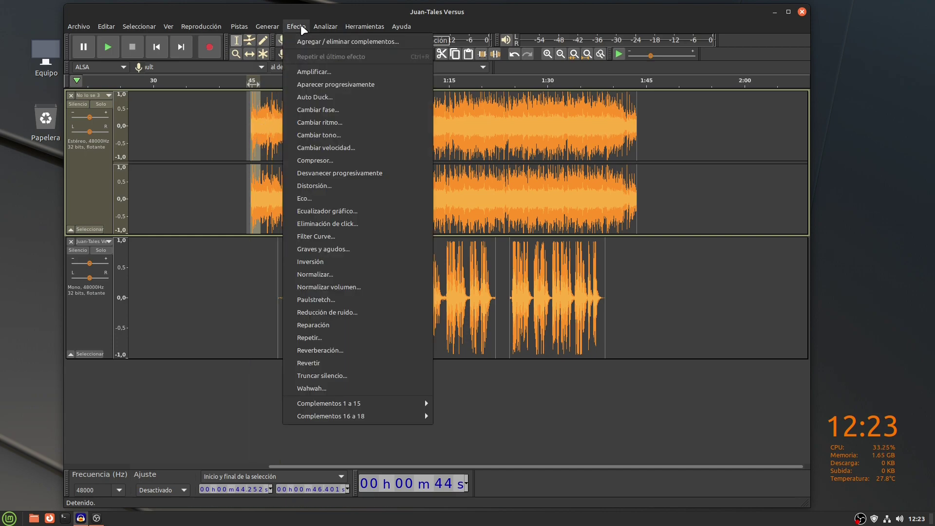
pyautogui.click(337, 84)
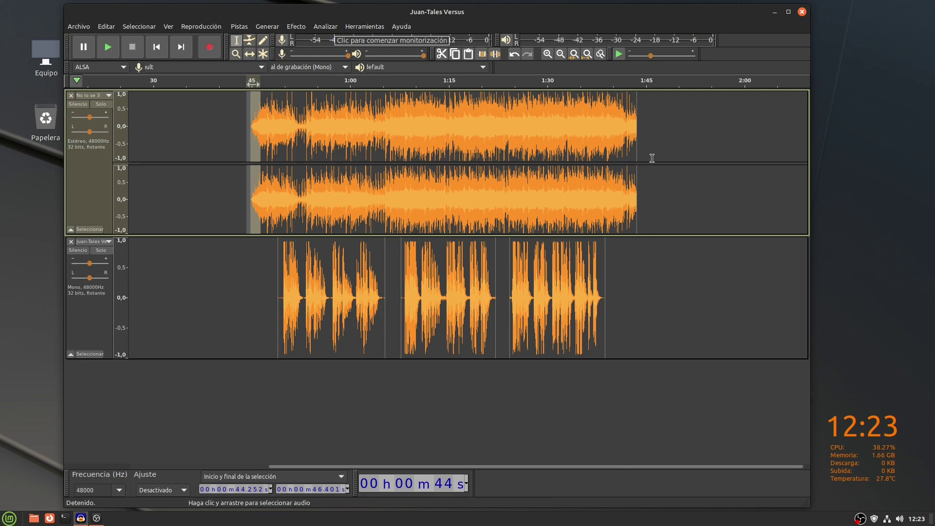
# Apply a fade-out to the end of the music, over a selection from about 1:41.5 to 1:44.3
pyautogui.moveTo(649, 146); pyautogui.dragTo(623, 148)
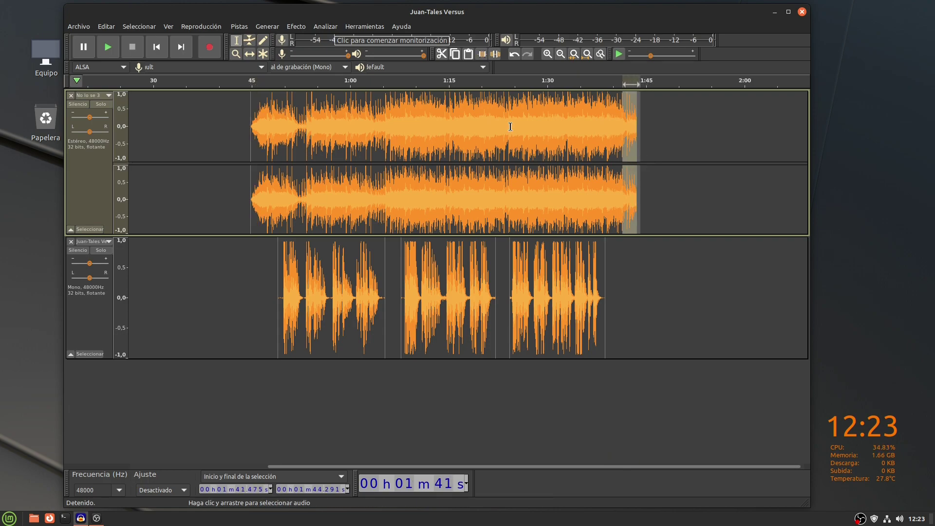
pyautogui.click(300, 28)
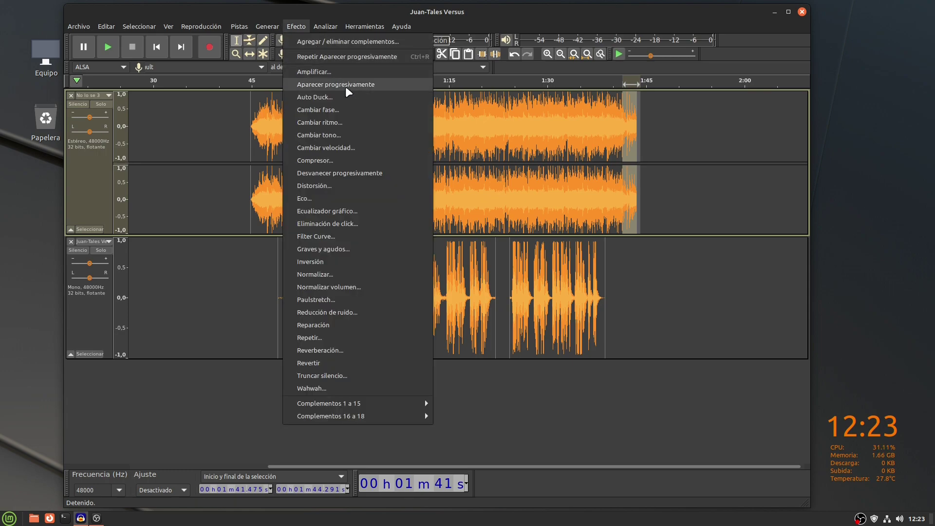
pyautogui.click(356, 170)
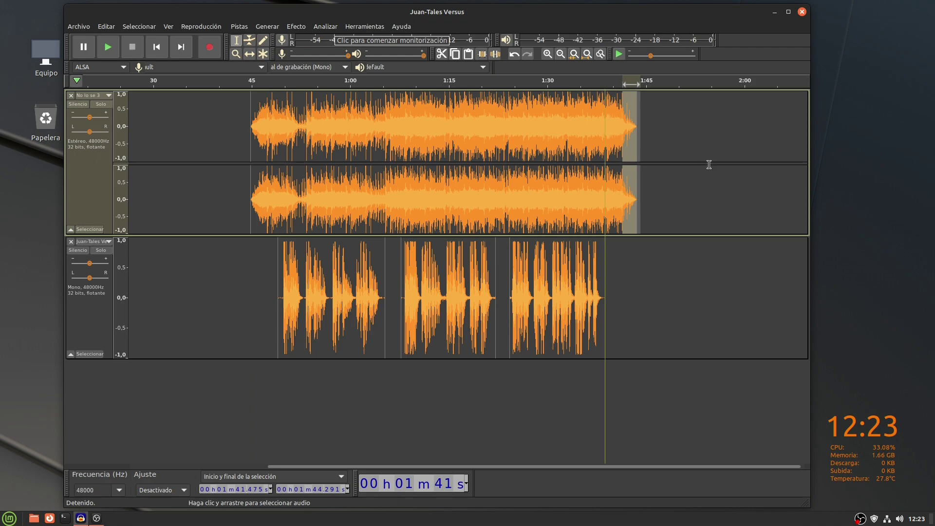
pyautogui.click(668, 154)
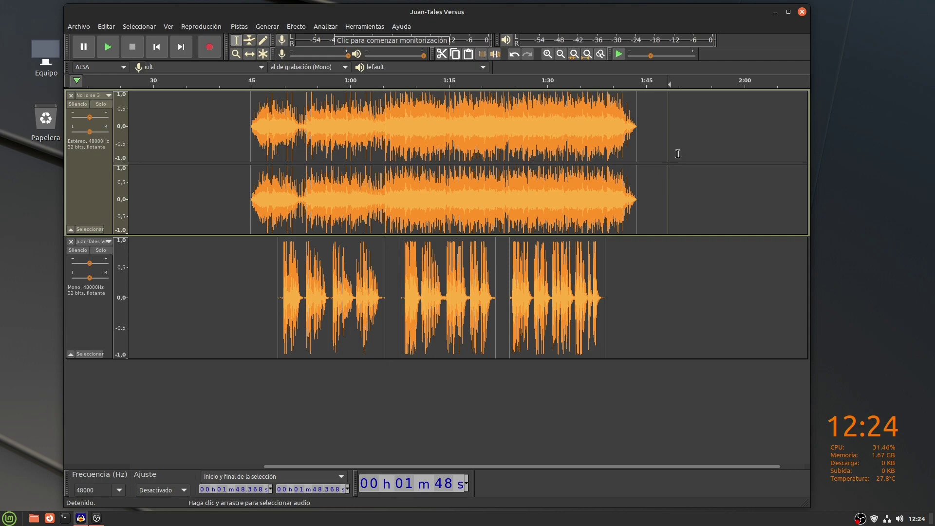
# Lower the gain of both the music track and the voice track slightly
pyautogui.click(89, 168)
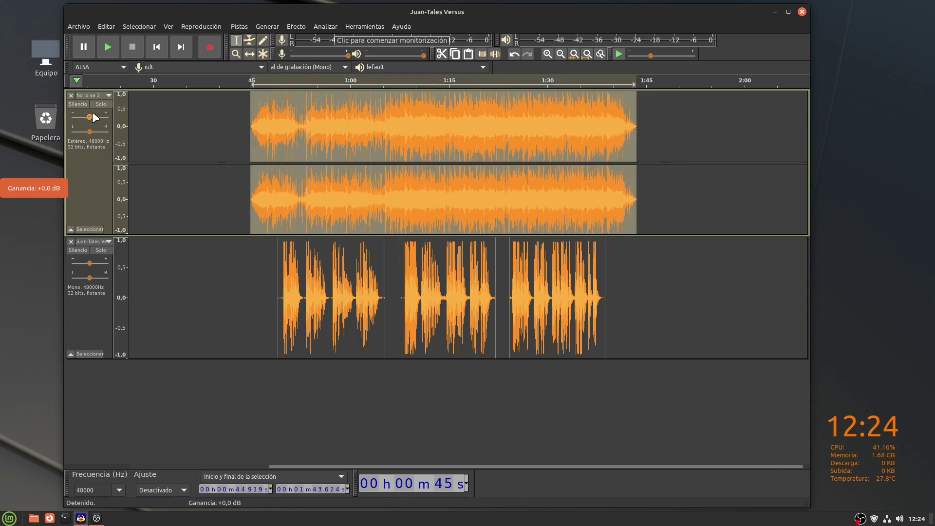
pyautogui.moveTo(92, 118); pyautogui.dragTo(87, 122)
pyautogui.moveTo(96, 257)
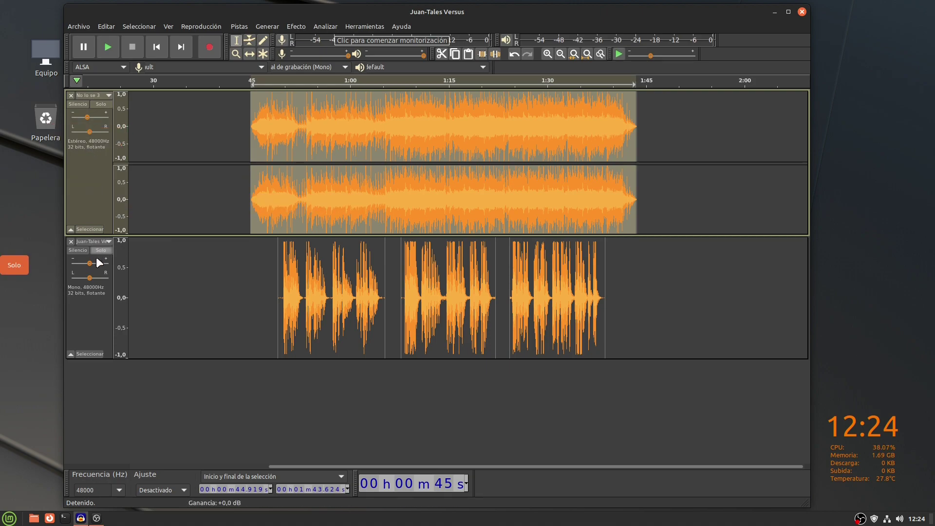
pyautogui.moveTo(91, 262); pyautogui.dragTo(85, 260)
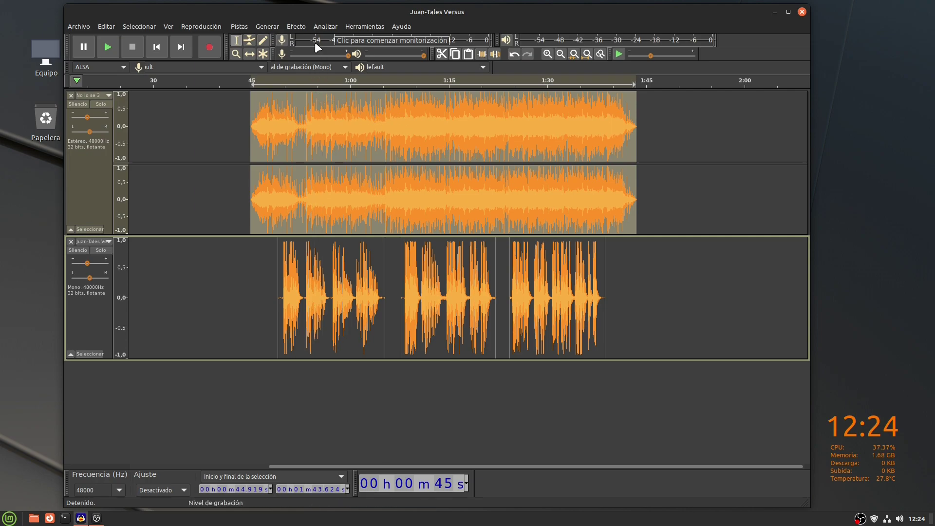
# Try Auto Duck on the music track with a -12 dB duck amount and a 0.50 s outer fade-up length
pyautogui.click(300, 25)
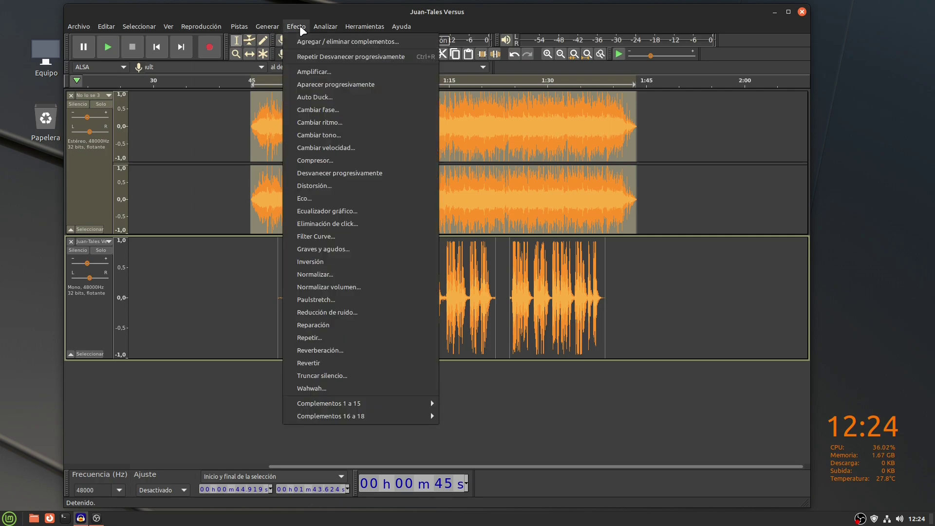
pyautogui.click(345, 96)
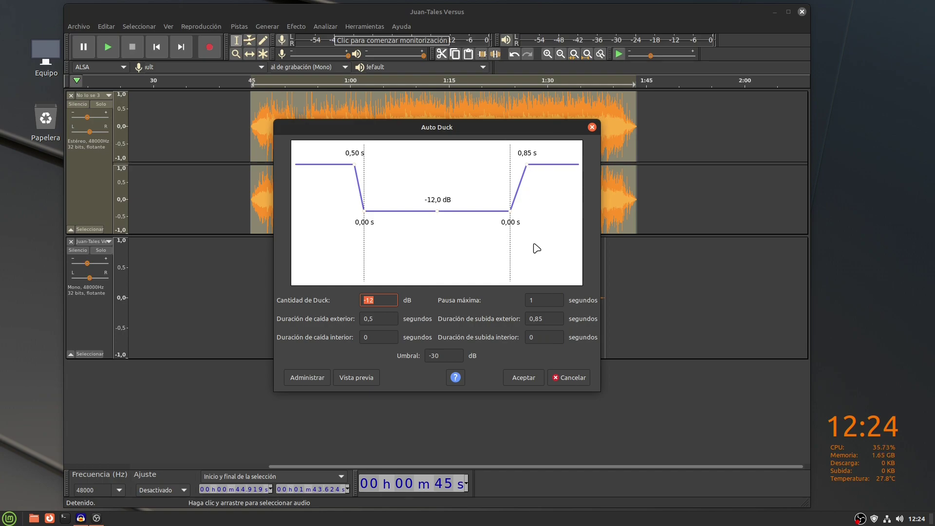
pyautogui.moveTo(545, 319); pyautogui.dragTo(536, 319)
pyautogui.write('50')
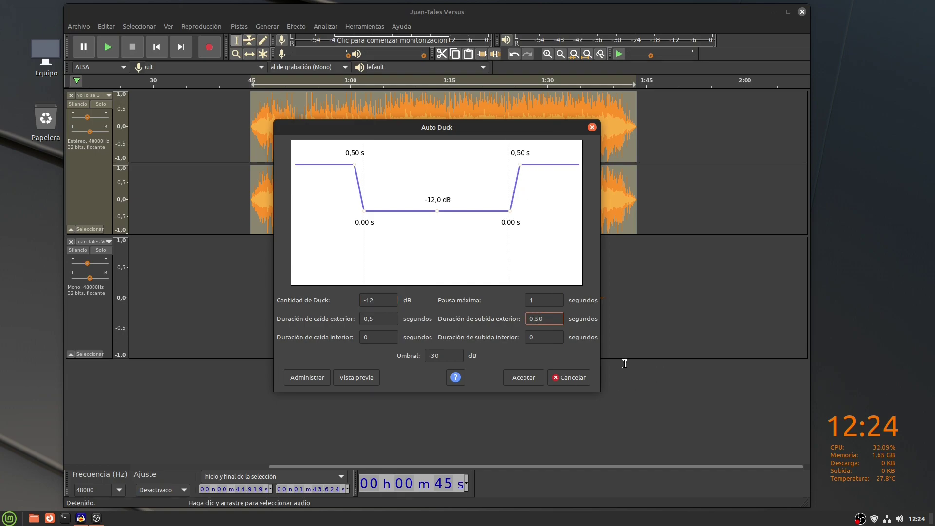
pyautogui.click(371, 375)
pyautogui.click(524, 377)
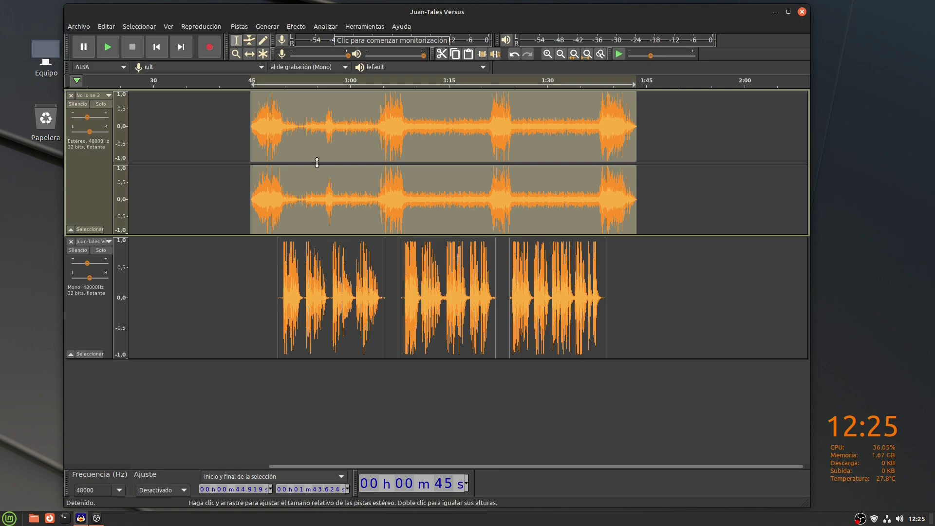
# Play the ducked mix from about 55.4 s to check it, and undo the Auto Duck effect
pyautogui.click(316, 384)
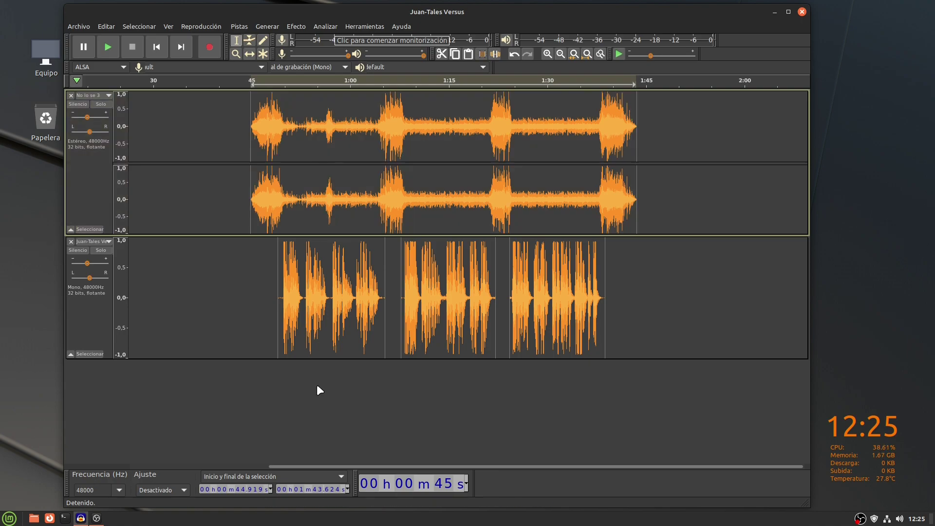
pyautogui.click(320, 166)
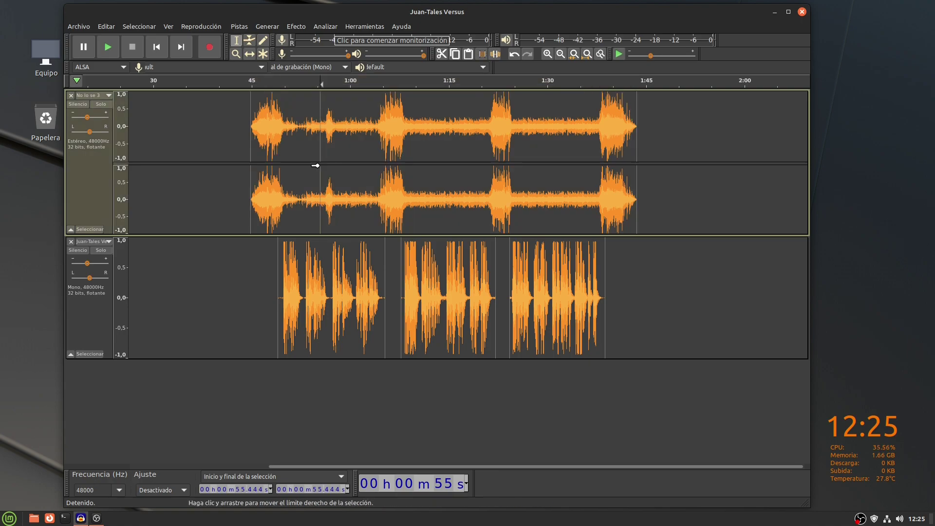
pyautogui.press('space')
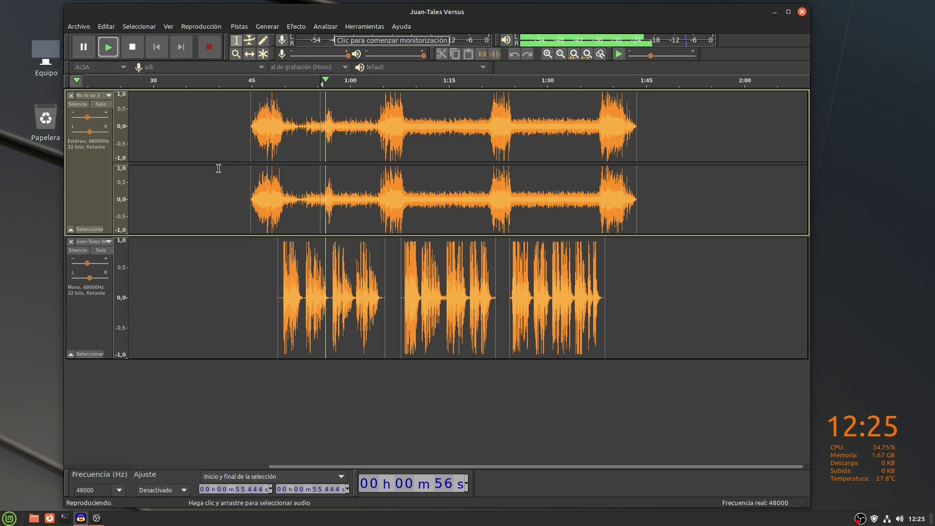
pyautogui.press('space')
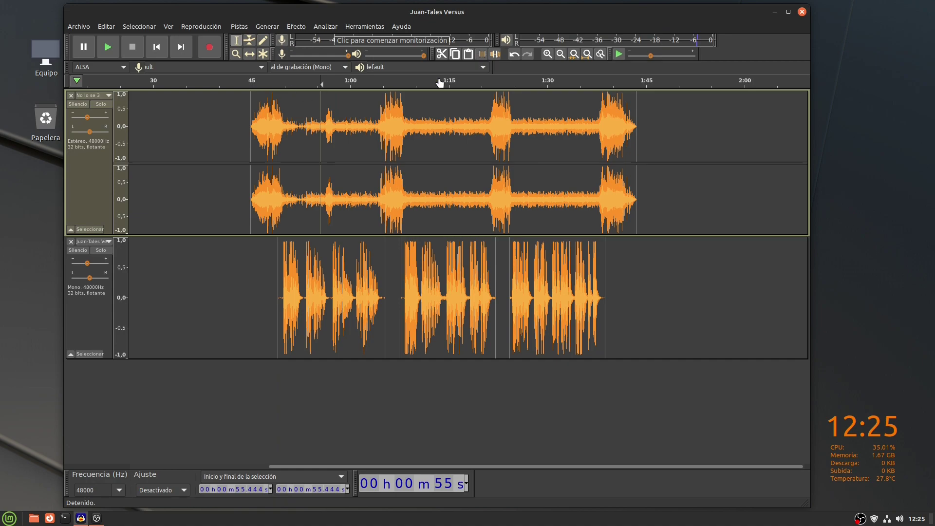
pyautogui.click(514, 53)
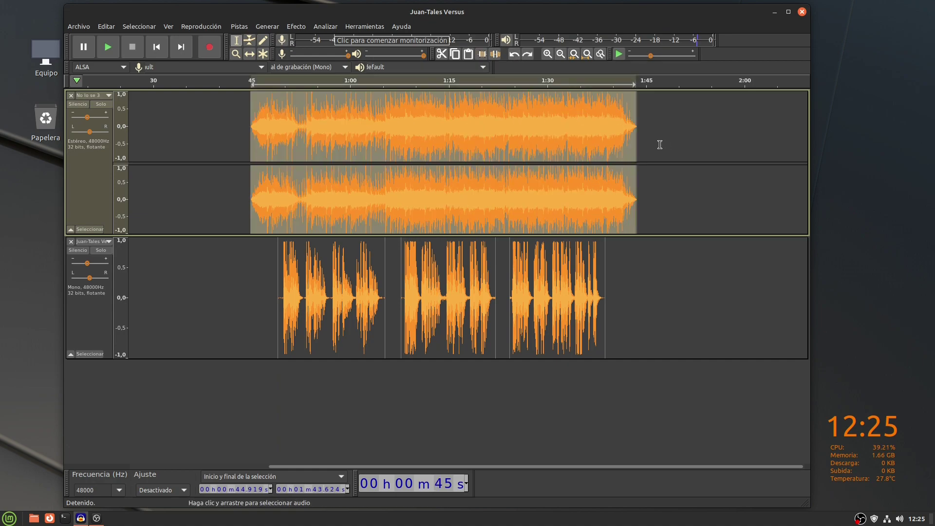
# Apply Auto Duck to the selected music with a -12 dB duck amount and a 0.93 s outer fade-up length
pyautogui.click(298, 27)
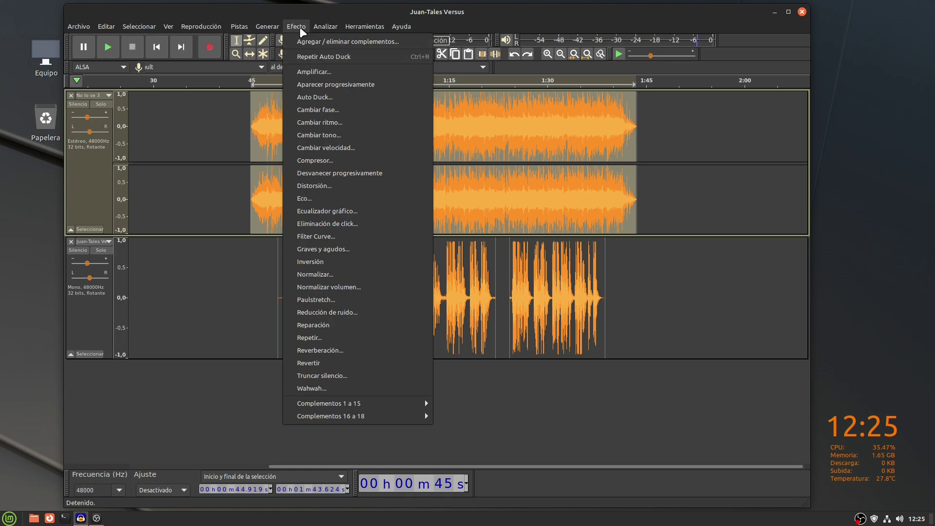
pyautogui.click(326, 96)
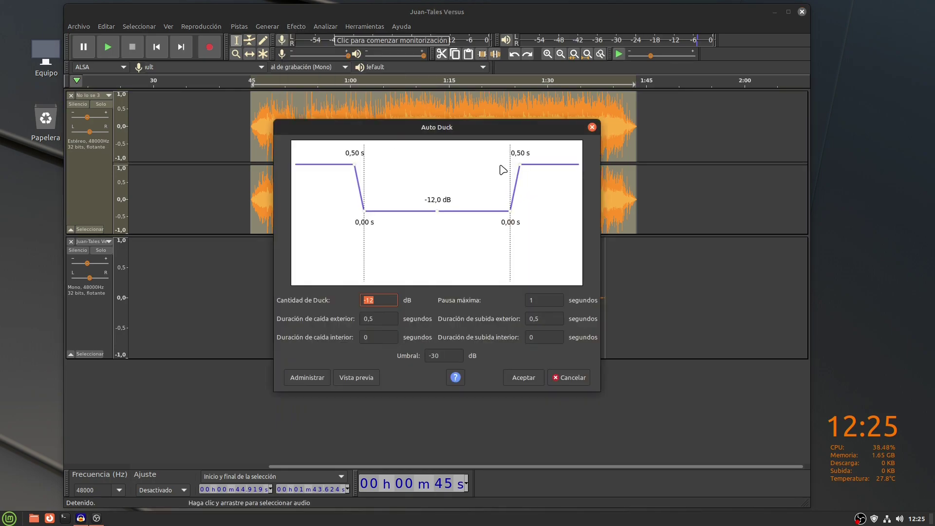
pyautogui.moveTo(522, 164); pyautogui.dragTo(528, 164)
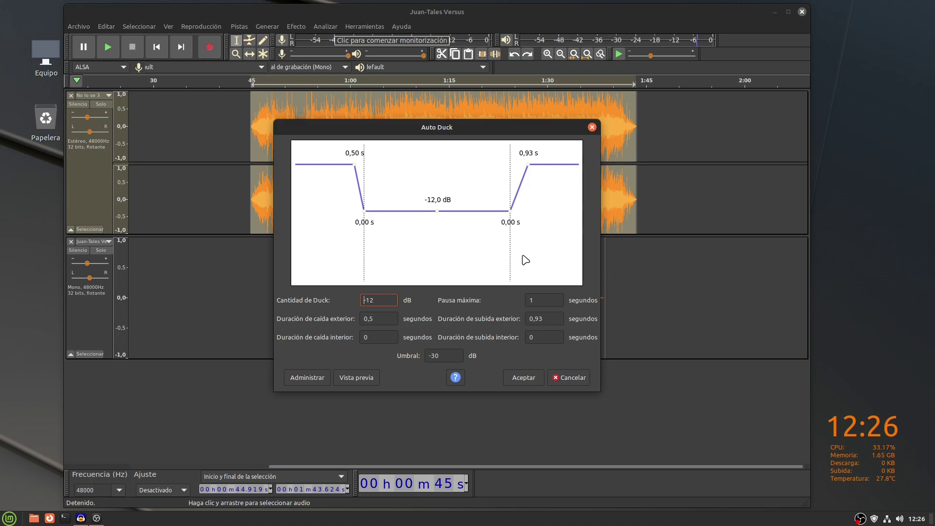
pyautogui.click(521, 378)
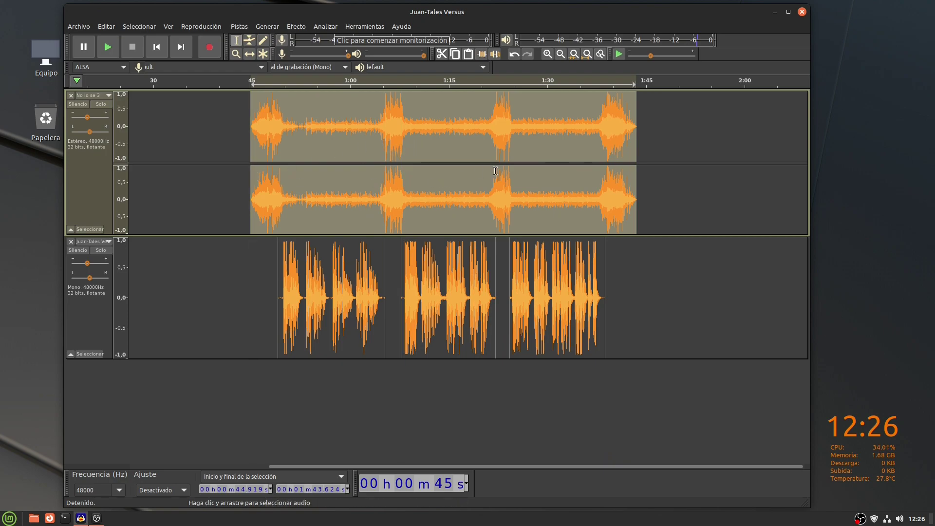
# Shift all music and voice clips together to the start of the timeline, and play the mix from the beginning
pyautogui.click(660, 148)
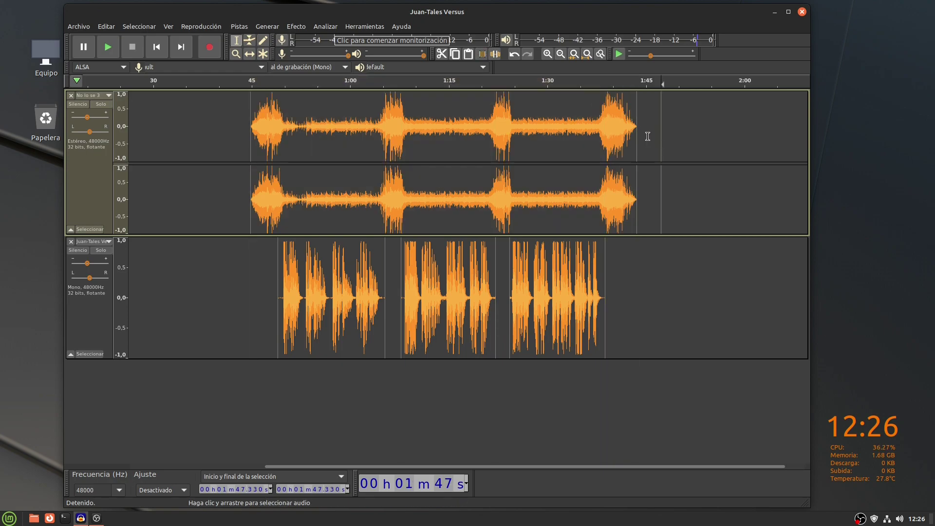
pyautogui.moveTo(651, 137); pyautogui.dragTo(200, 341)
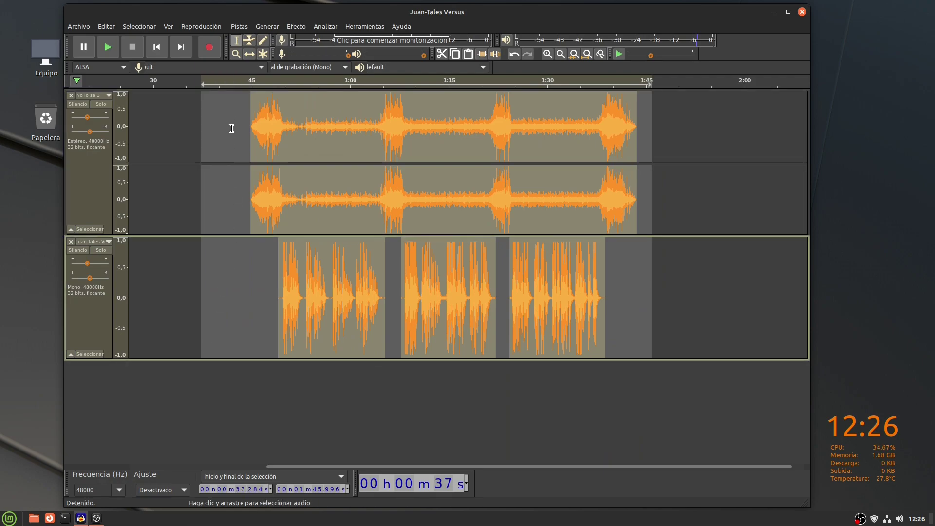
pyautogui.click(250, 52)
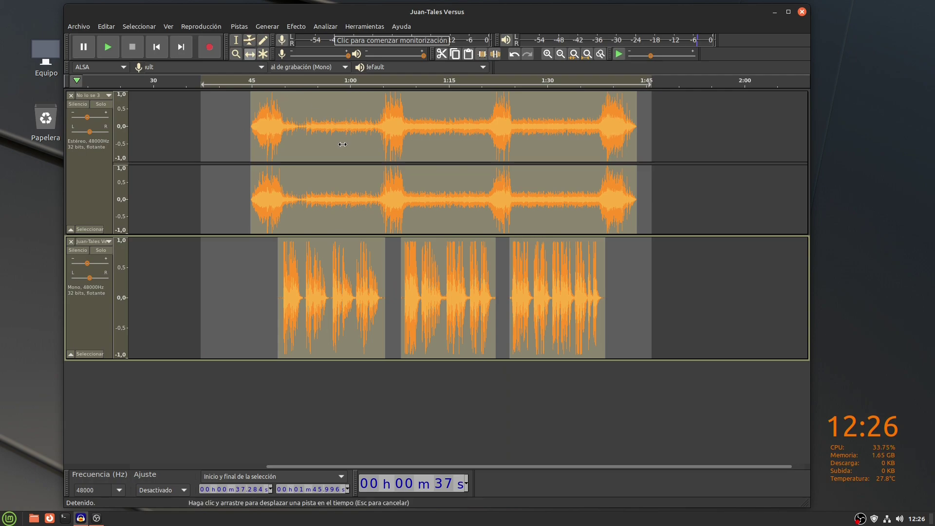
pyautogui.moveTo(343, 145); pyautogui.dragTo(221, 142)
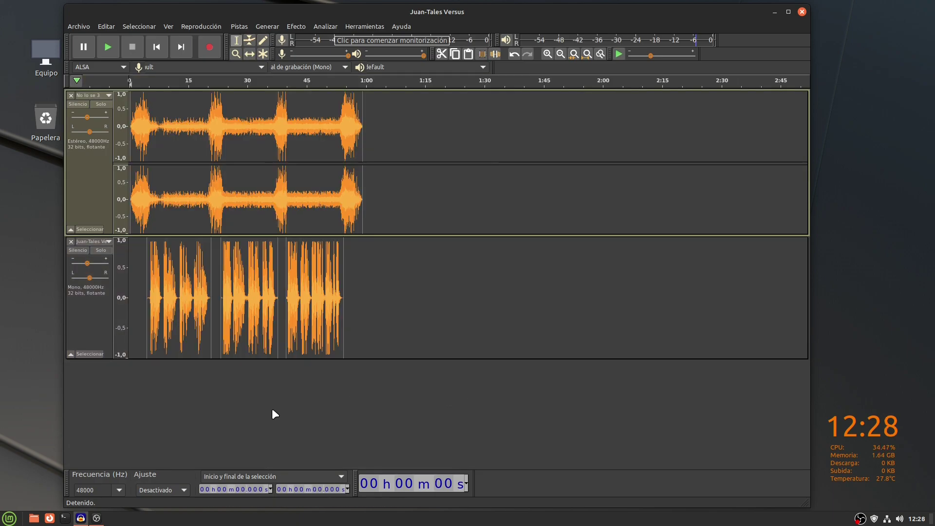
pyautogui.press('space')
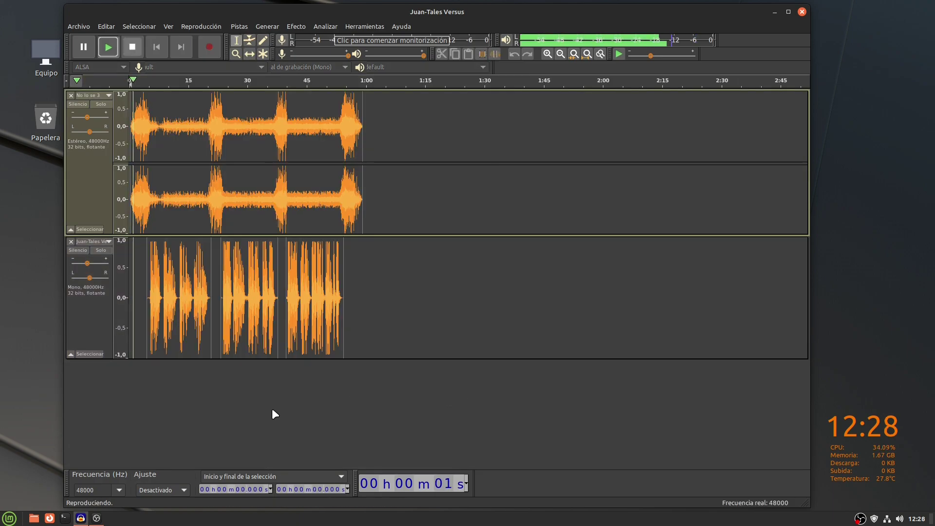